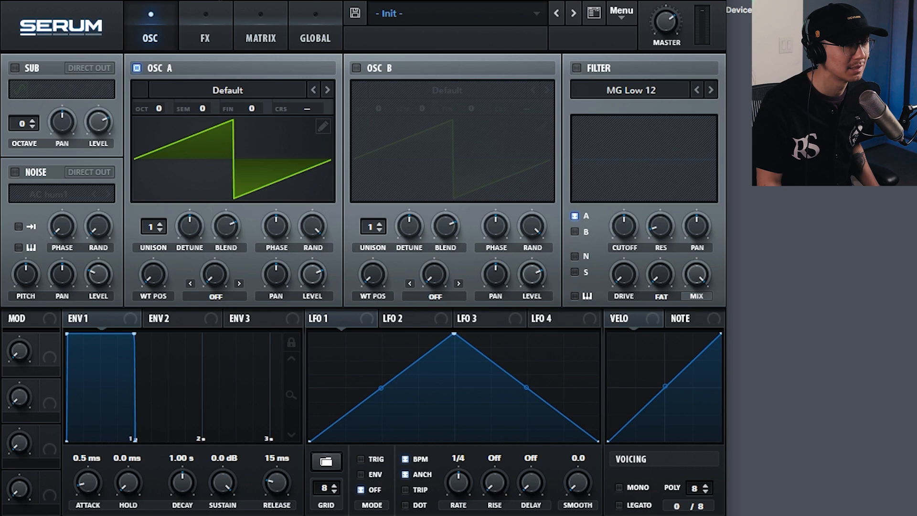
# - Open Serum's global Menu to reach the 'Show Serum Presets folder' option
pyautogui.click(624, 15)
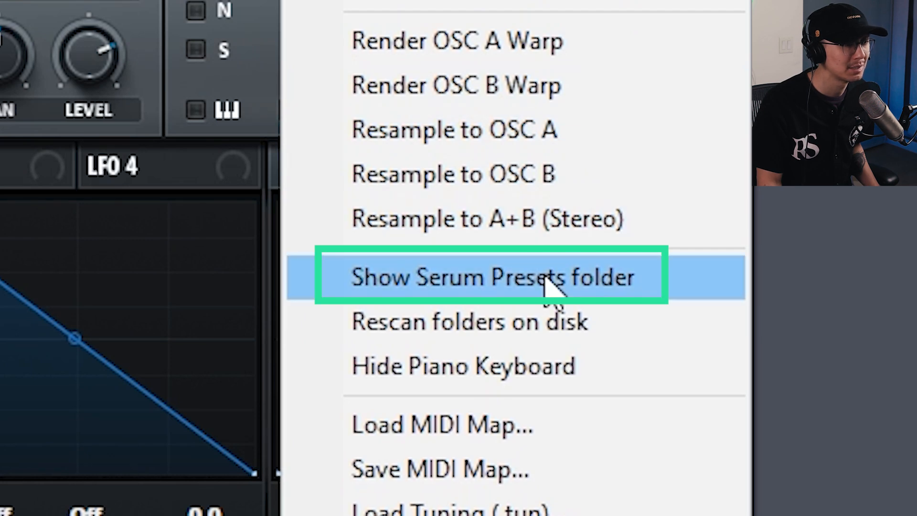
# - Reveal the Serum Presets folder, open Tables, check Analog's .wav files and return to Tables
pyautogui.click(552, 287)
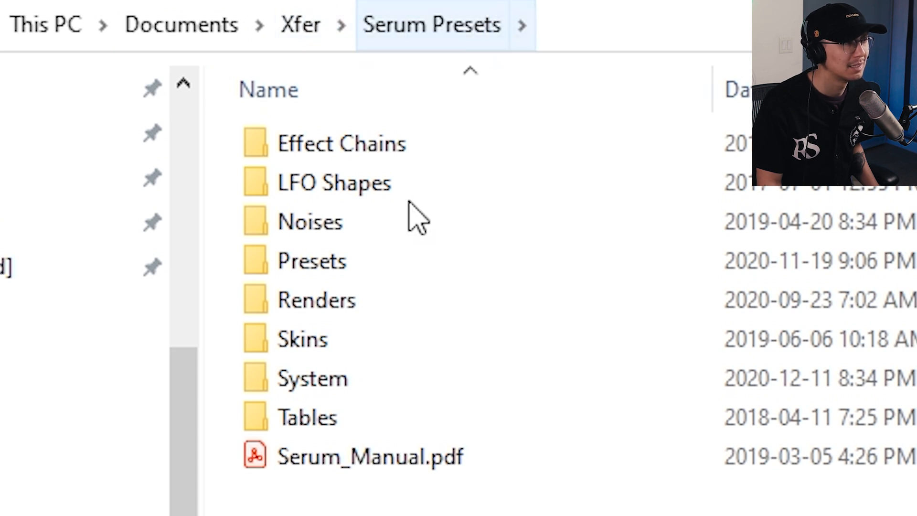
pyautogui.doubleClick(321, 423)
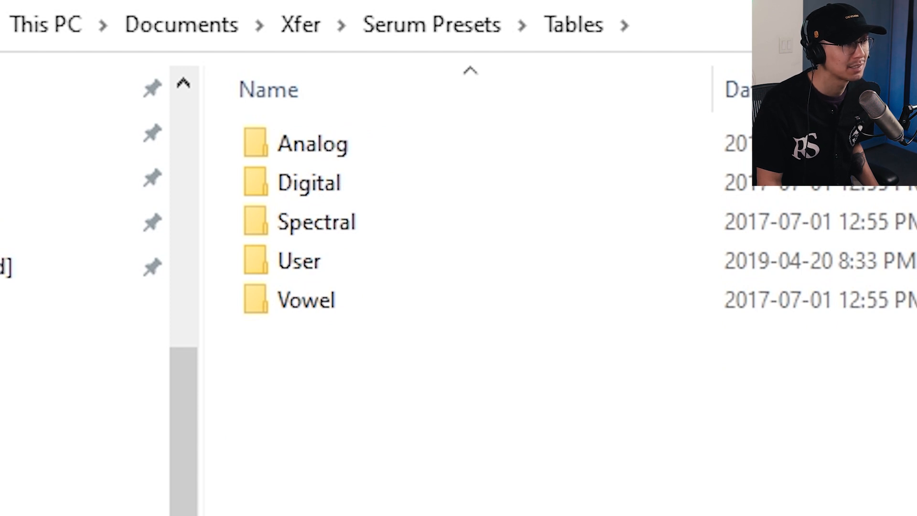
pyautogui.click(347, 151)
pyautogui.doubleClick(347, 150)
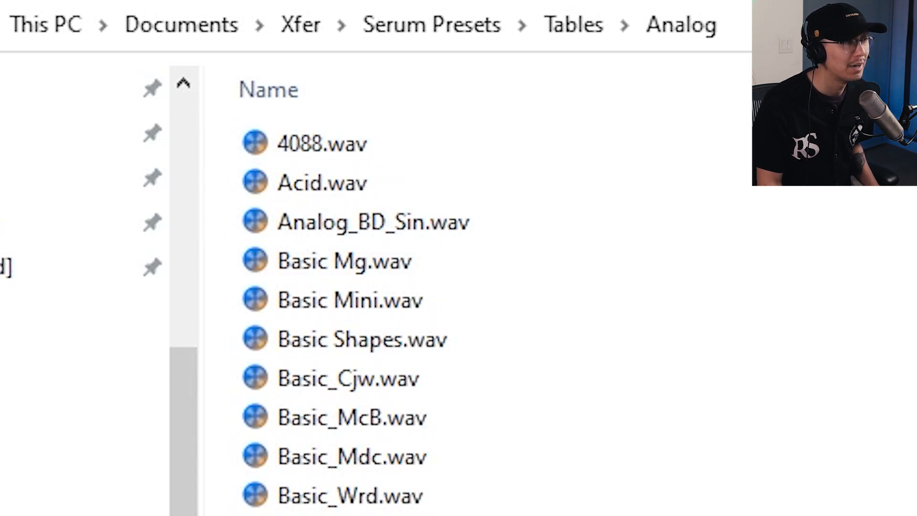
pyautogui.hotkey('alt', 'Up')
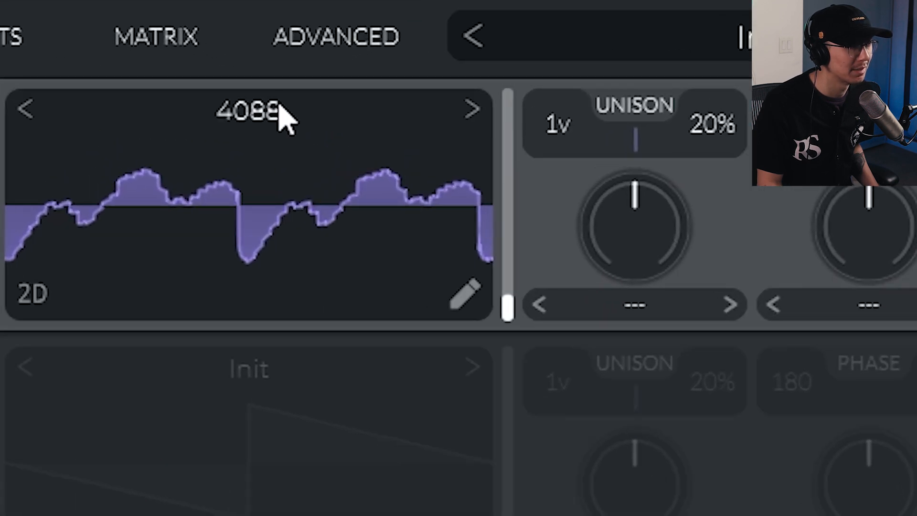
# - Add Documents > Xfer > Serum Presets > Tables as a folder in OSC 1's wavetable browser
pyautogui.click(284, 98)
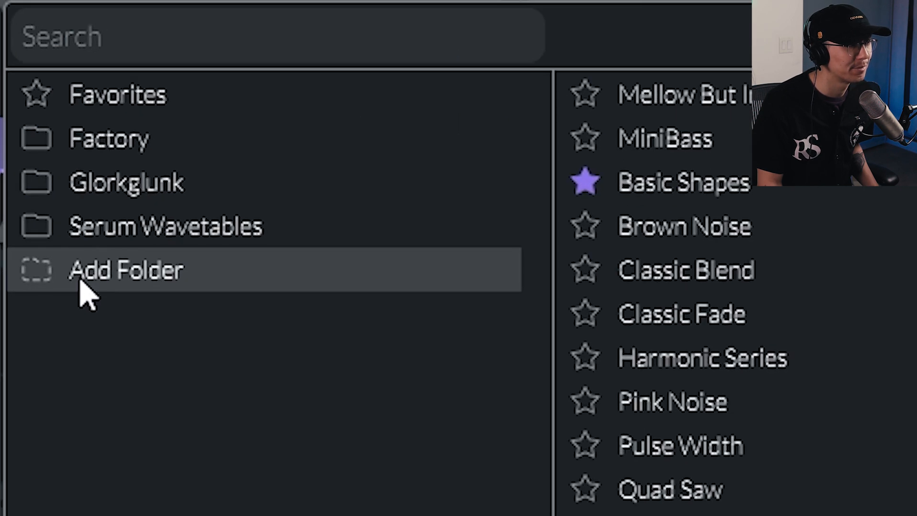
pyautogui.click(139, 290)
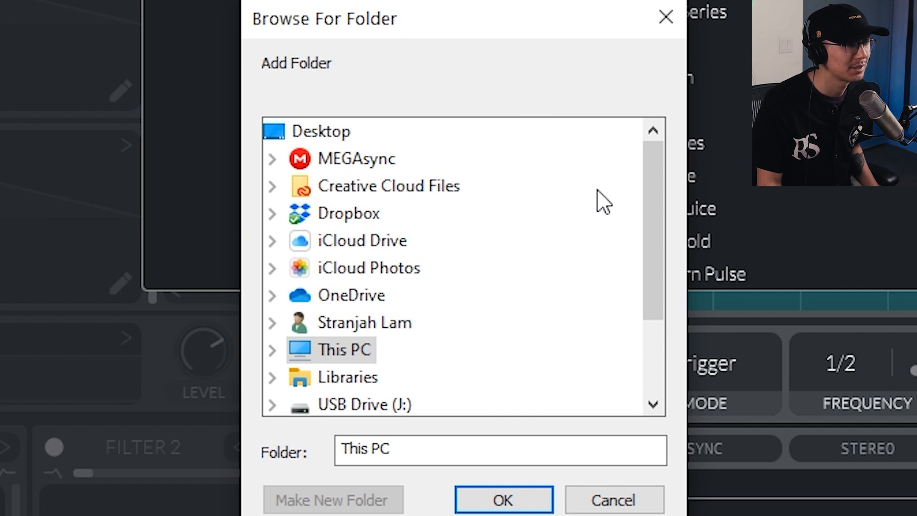
pyautogui.moveTo(653, 180)
pyautogui.mouseDown()
pyautogui.moveTo(665, 188)
pyautogui.moveTo(665, 236)
pyautogui.mouseUp()
pyautogui.click(273, 240)
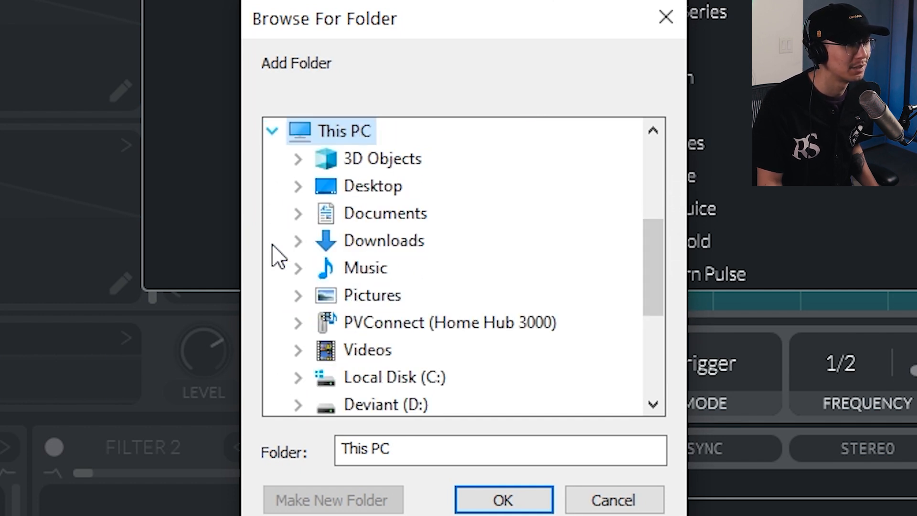
pyautogui.doubleClick(385, 213)
pyautogui.doubleClick(384, 187)
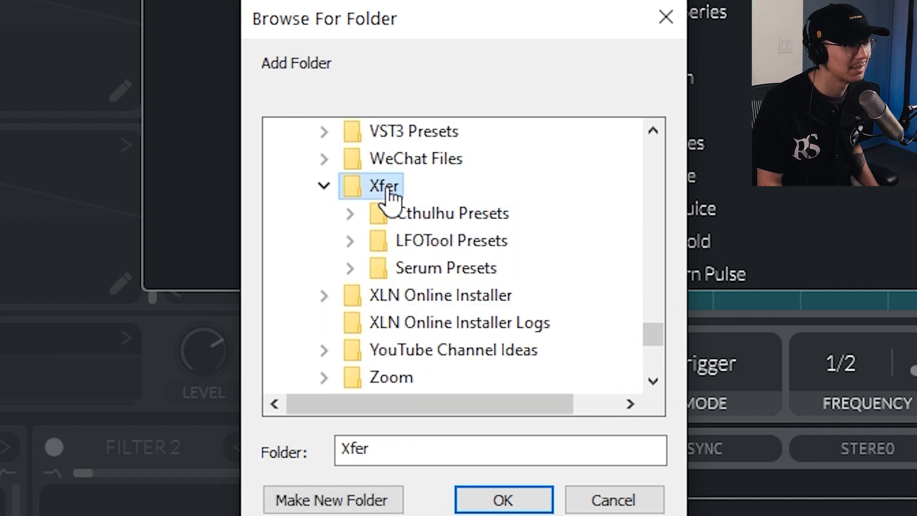
pyautogui.doubleClick(445, 268)
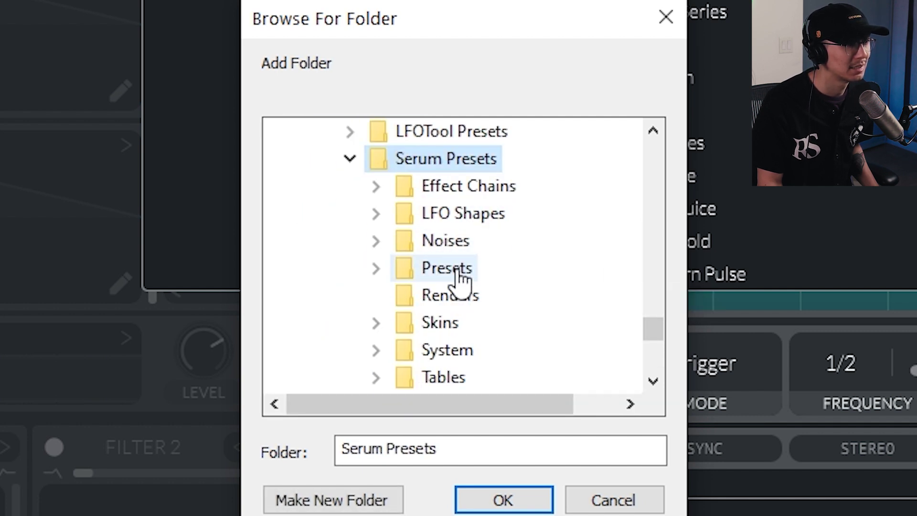
pyautogui.doubleClick(443, 378)
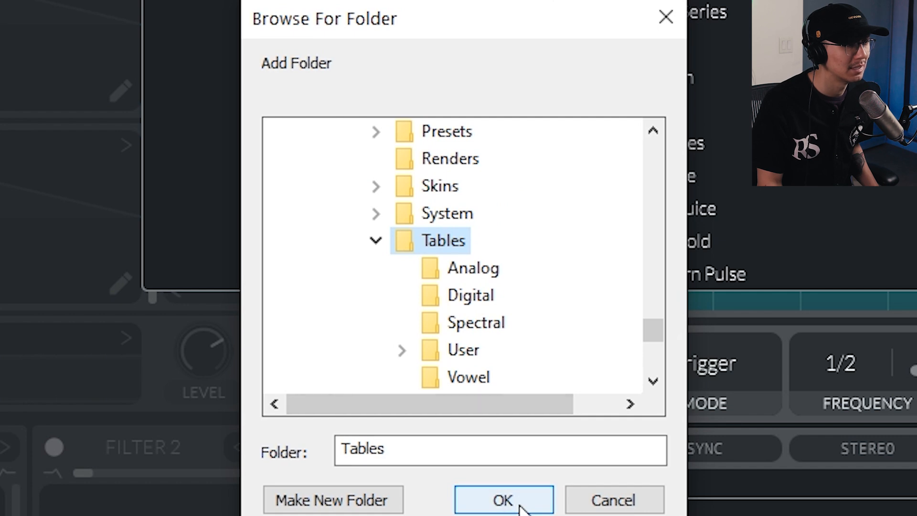
pyautogui.click(504, 500)
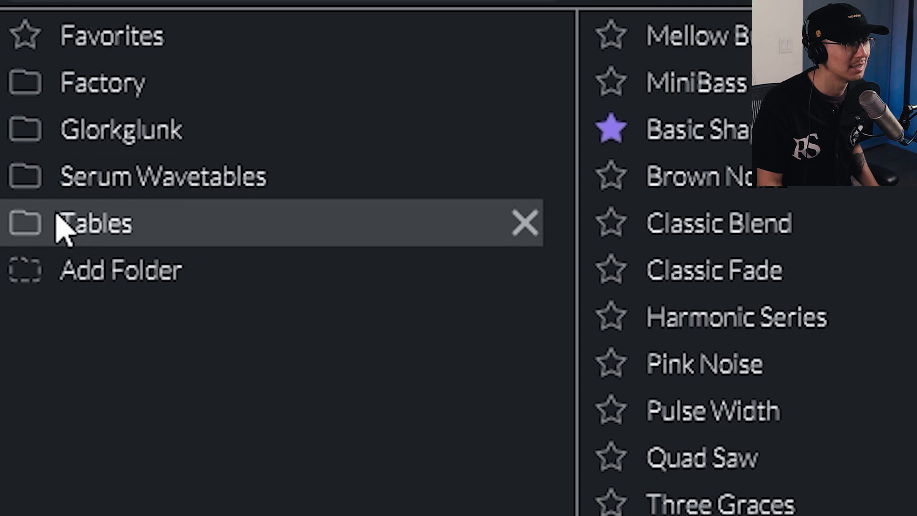
# - Browse the Tables folder, load Acid, then load Basic Mg instead
pyautogui.click(144, 226)
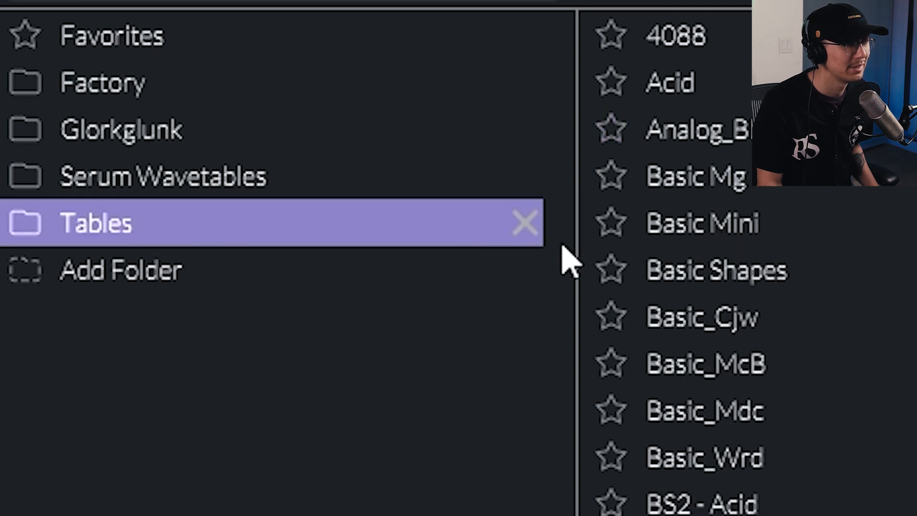
pyautogui.scroll(-5, 796, 387)
pyautogui.scroll(-5, 854, 460)
pyautogui.scroll(-5, 854, 460)
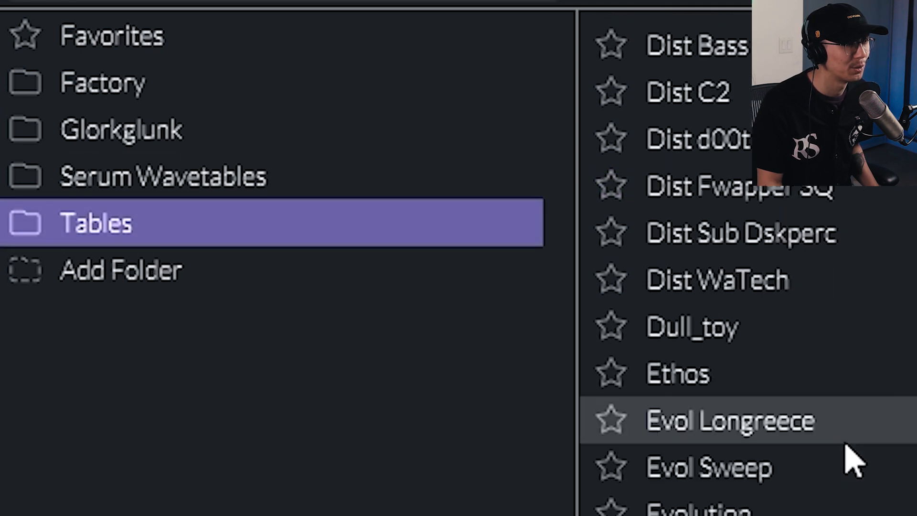
pyautogui.scroll(-5, 855, 461)
pyautogui.scroll(-5, 854, 461)
pyautogui.scroll(-5, 789, 387)
pyautogui.scroll(15, 716, 215)
pyautogui.click(688, 84)
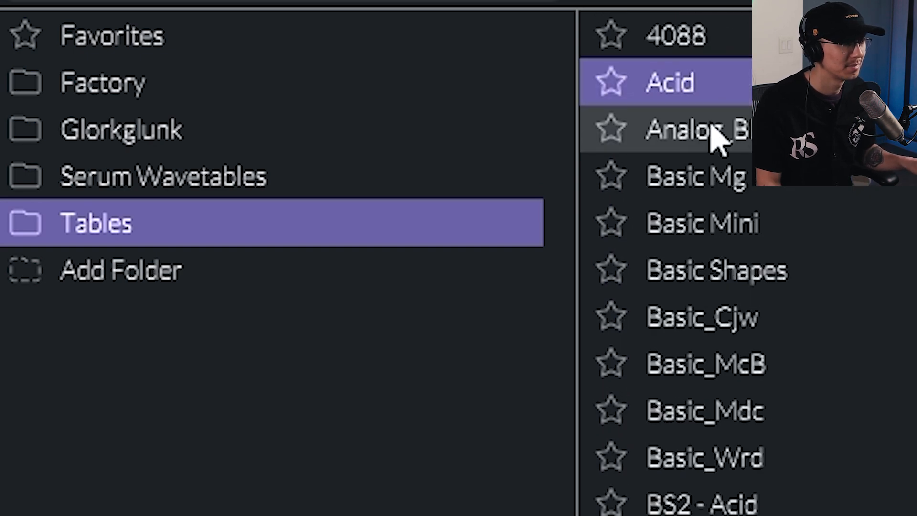
pyautogui.click(702, 177)
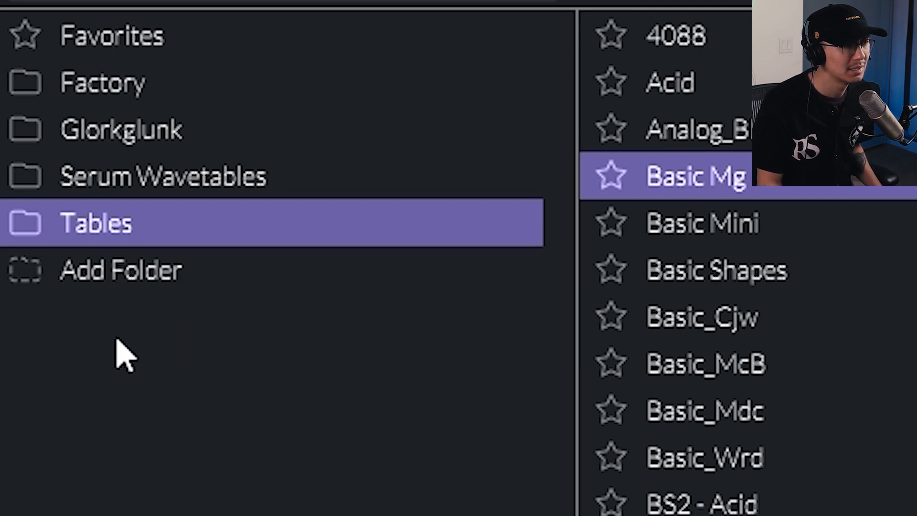
# - Add Serum's Tables > Analog folder to the wavetable browser
pyautogui.click(133, 271)
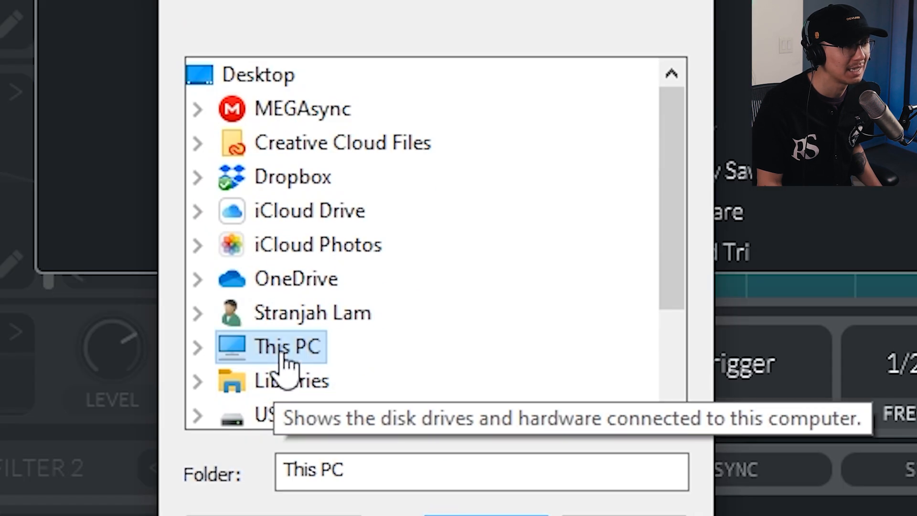
pyautogui.doubleClick(287, 358)
pyautogui.scroll(-3, 449, 253)
pyautogui.scroll(2, 473, 230)
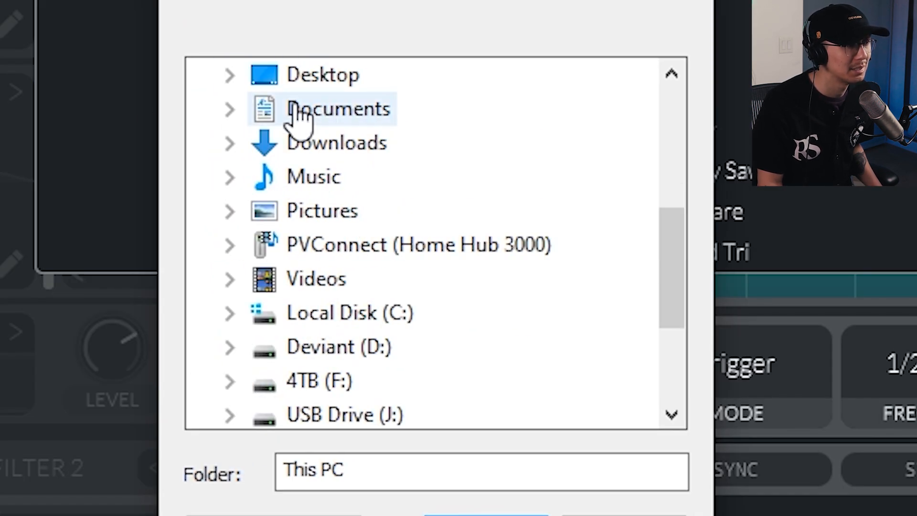
pyautogui.doubleClick(338, 109)
pyautogui.scroll(-15, 456, 160)
pyautogui.doubleClick(337, 208)
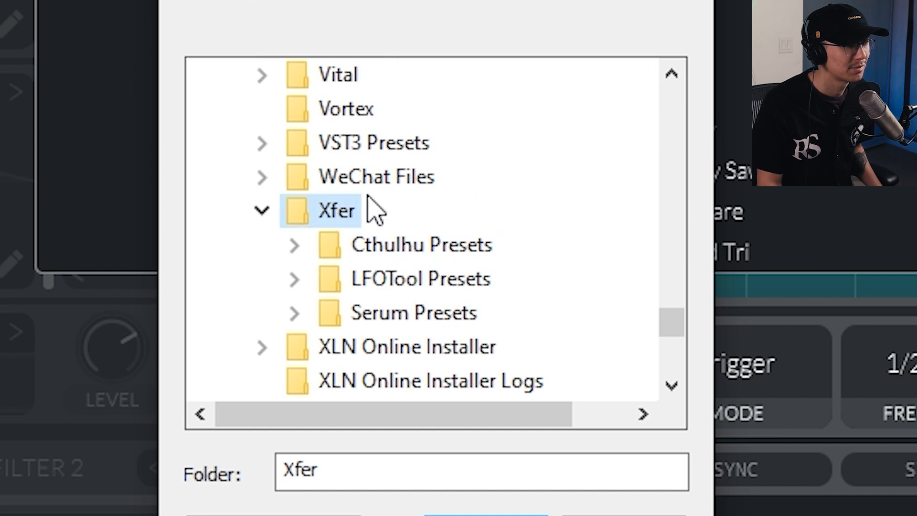
pyautogui.doubleClick(423, 315)
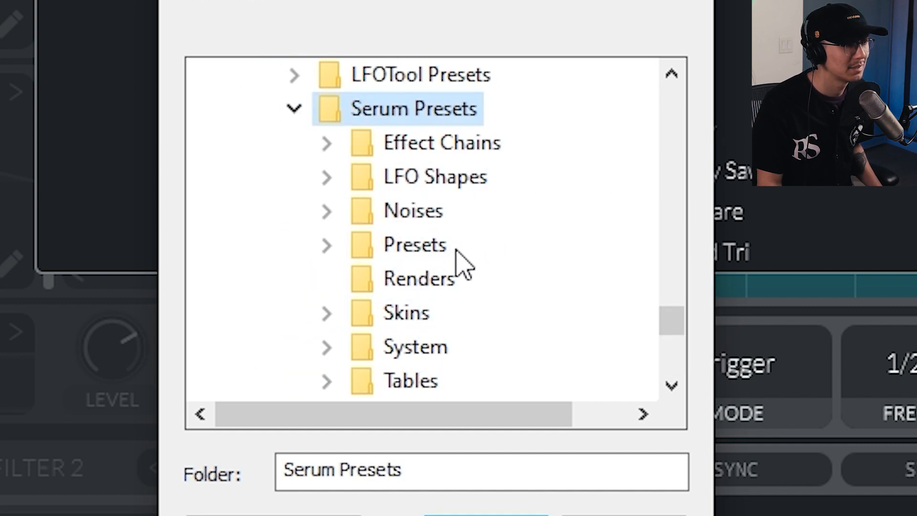
pyautogui.doubleClick(410, 381)
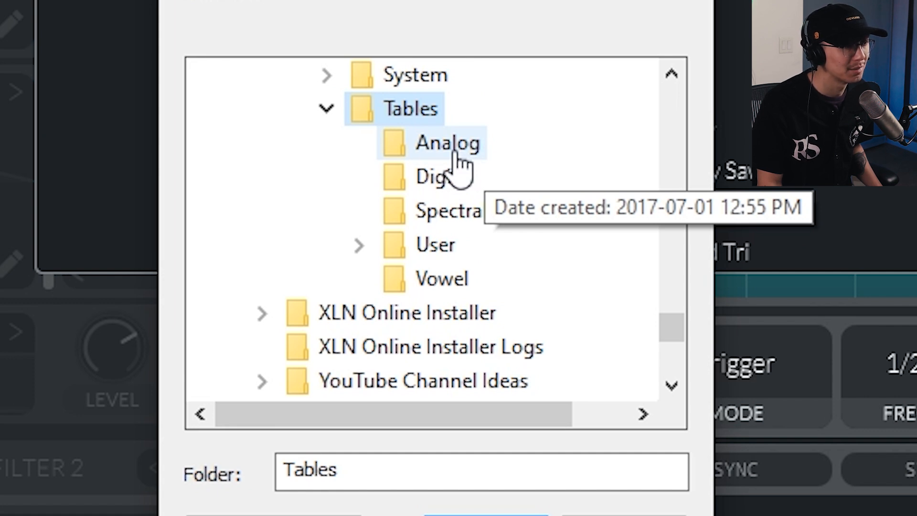
pyautogui.click(447, 143)
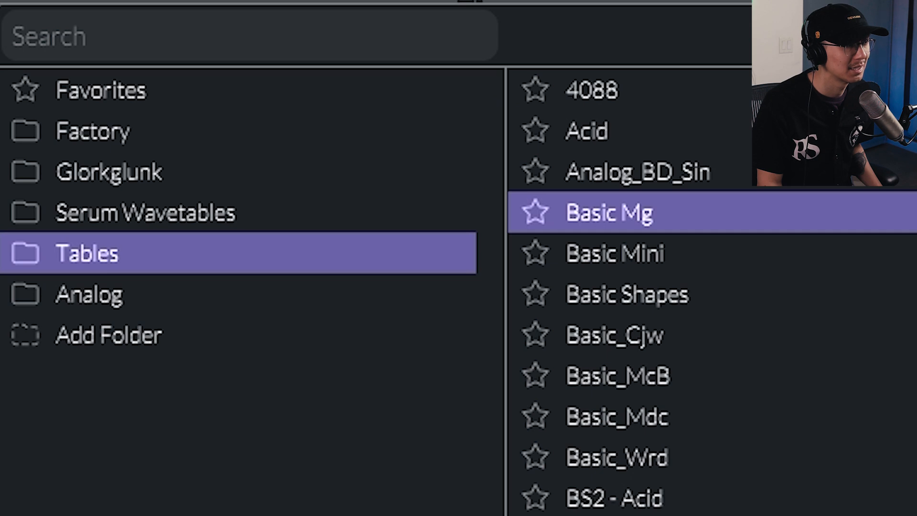
# - Add Serum's Digital and Spectral wavetable folders to the browser
pyautogui.click(128, 336)
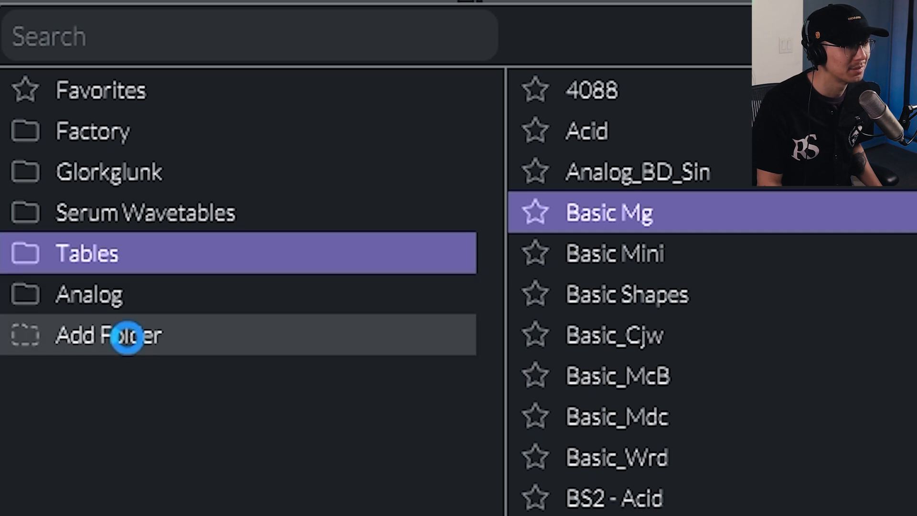
pyautogui.scroll(-3, 494, 287)
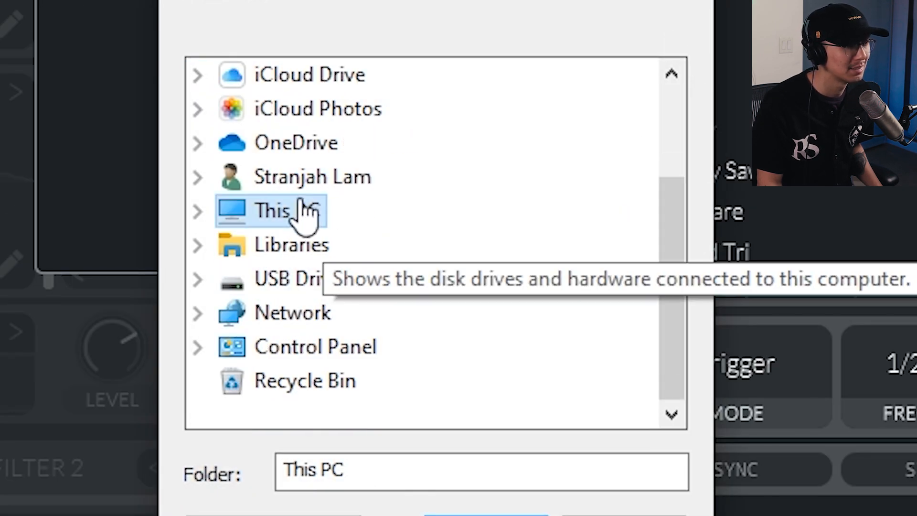
pyautogui.scroll(-5, 307, 211)
pyautogui.doubleClick(409, 276)
pyautogui.click(444, 279)
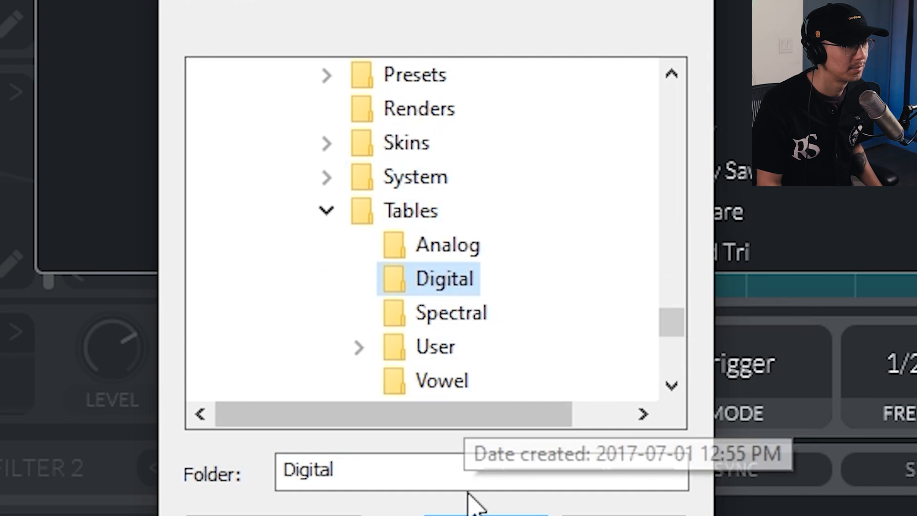
pyautogui.click(473, 510)
pyautogui.click(62, 374)
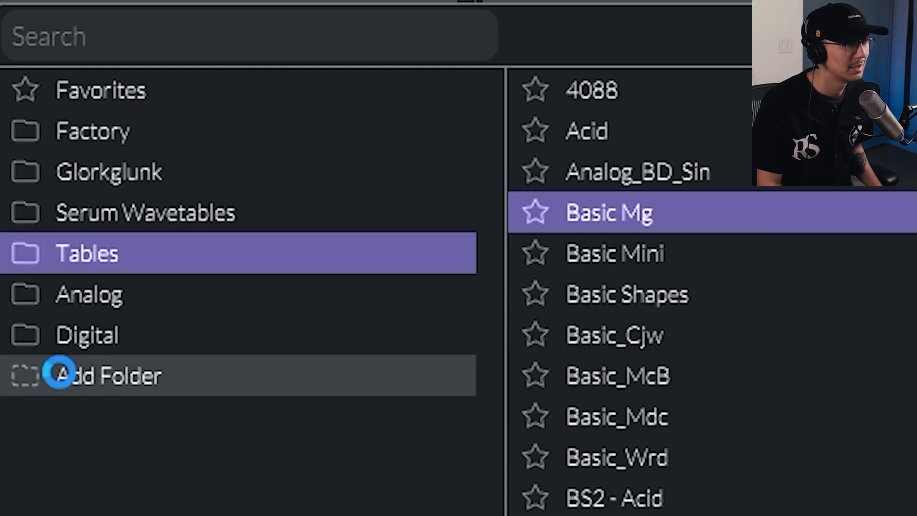
pyautogui.click(451, 177)
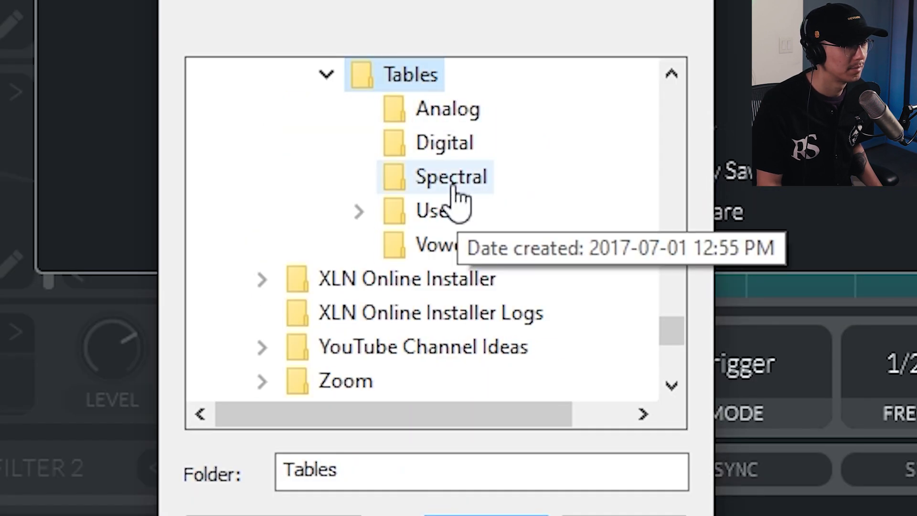
pyautogui.click(467, 512)
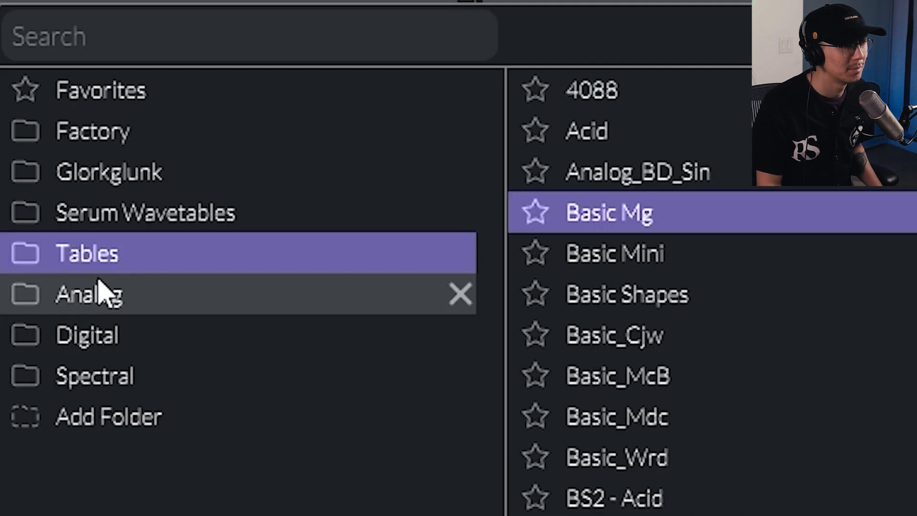
# - Browse the Analog, Digital and Spectral folders and load Dist Bass Dropper from Digital onto OSC 1
pyautogui.click(105, 293)
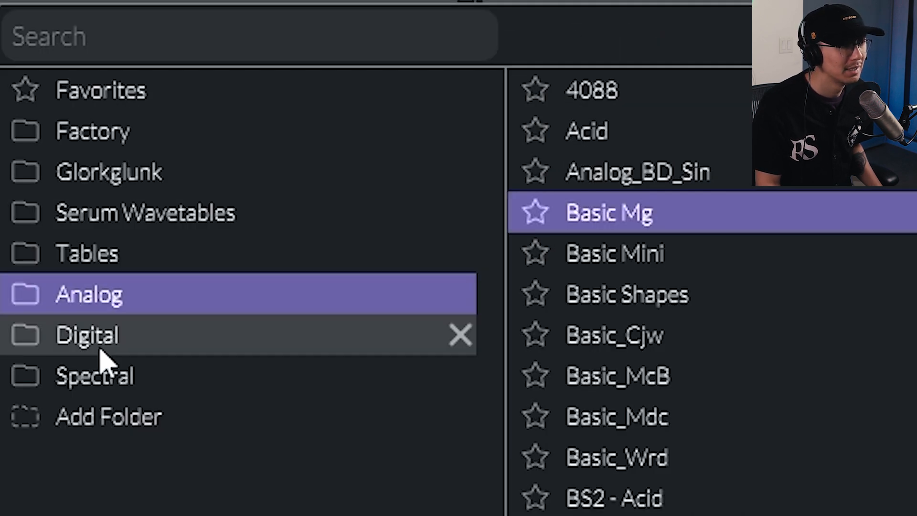
pyautogui.click(100, 336)
pyautogui.click(158, 376)
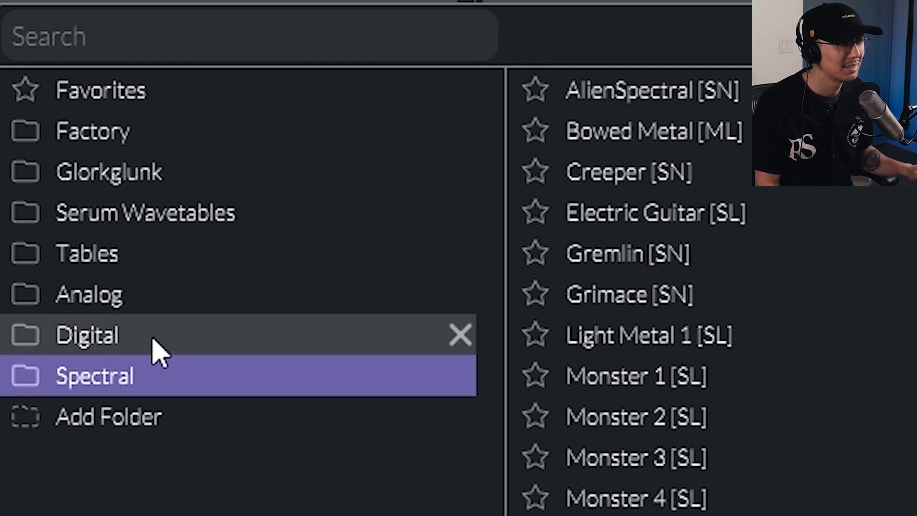
pyautogui.click(158, 343)
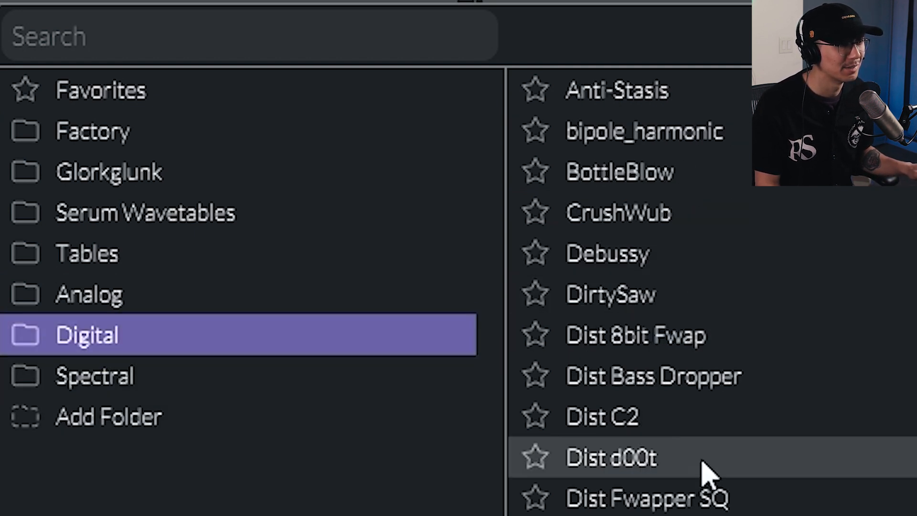
pyautogui.doubleClick(654, 376)
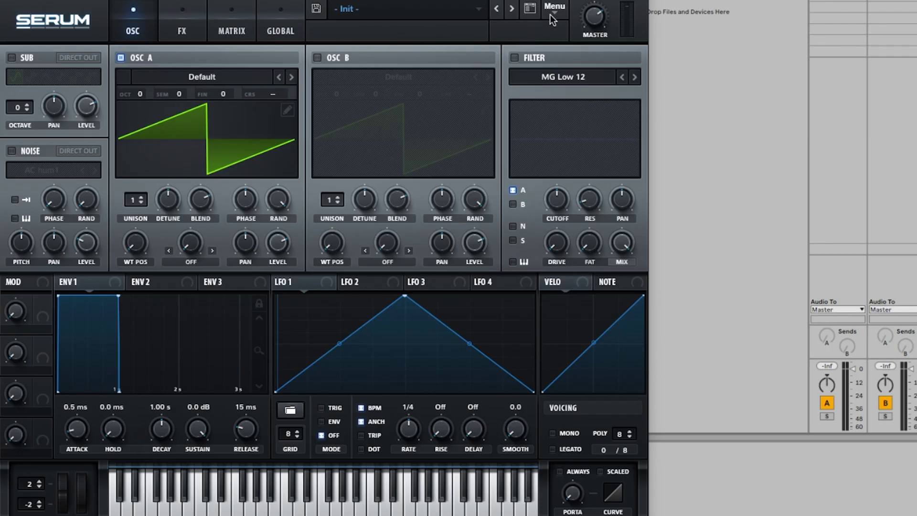
# - Reveal Serum's Presets folder in Finder and show its contents as icons
pyautogui.click(552, 13)
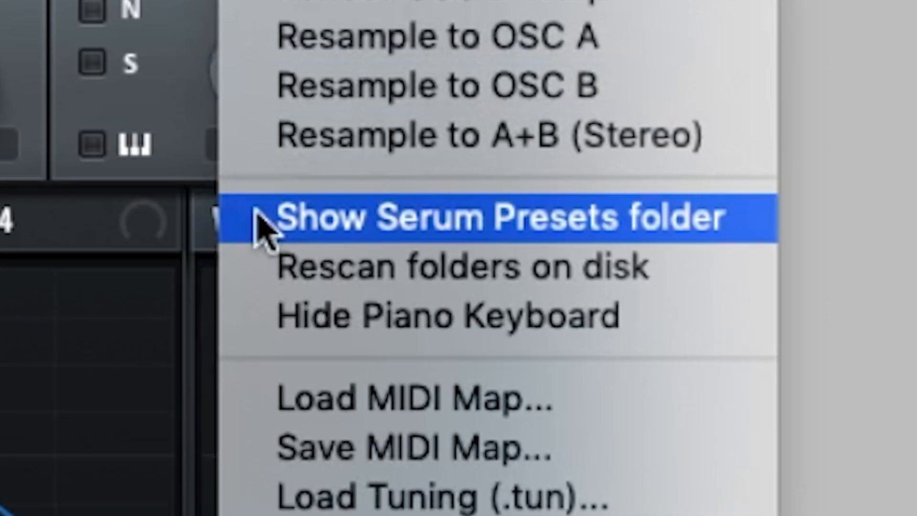
pyautogui.click(297, 219)
pyautogui.click(42, 59)
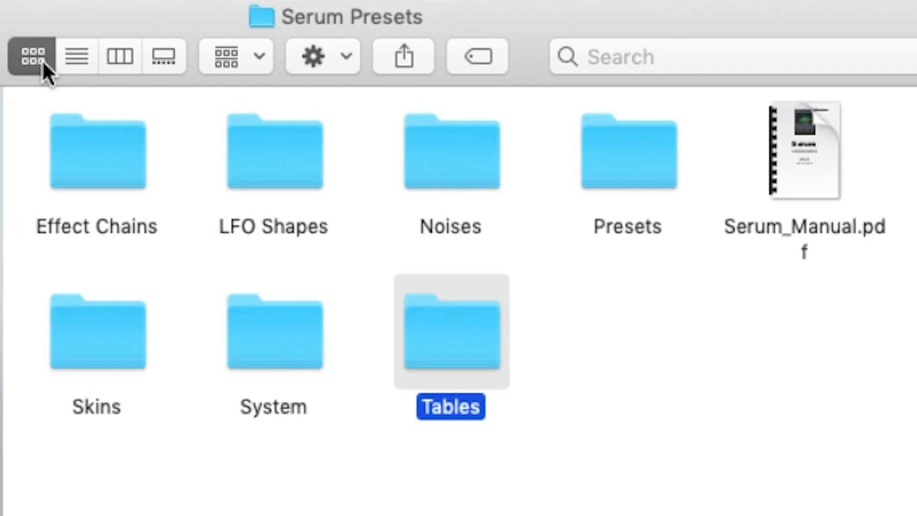
# - In column view, trace Library > Audio > Presets > Xfer Records > Serum Presets > Tables
pyautogui.click(119, 57)
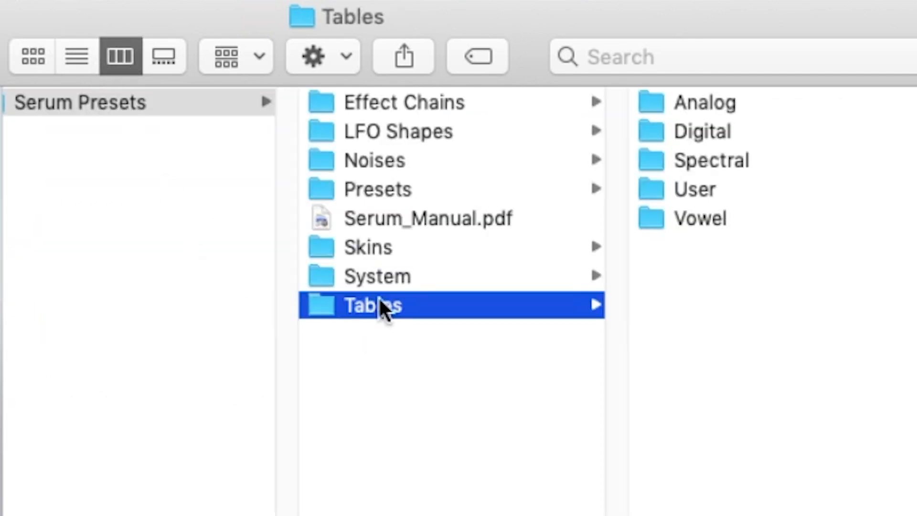
pyautogui.hscroll(-6, 219, 223)
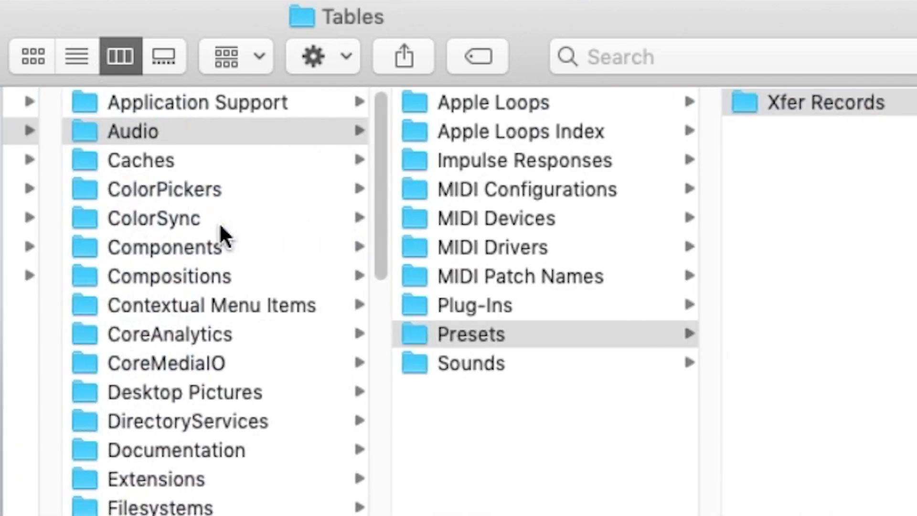
pyautogui.click(144, 131)
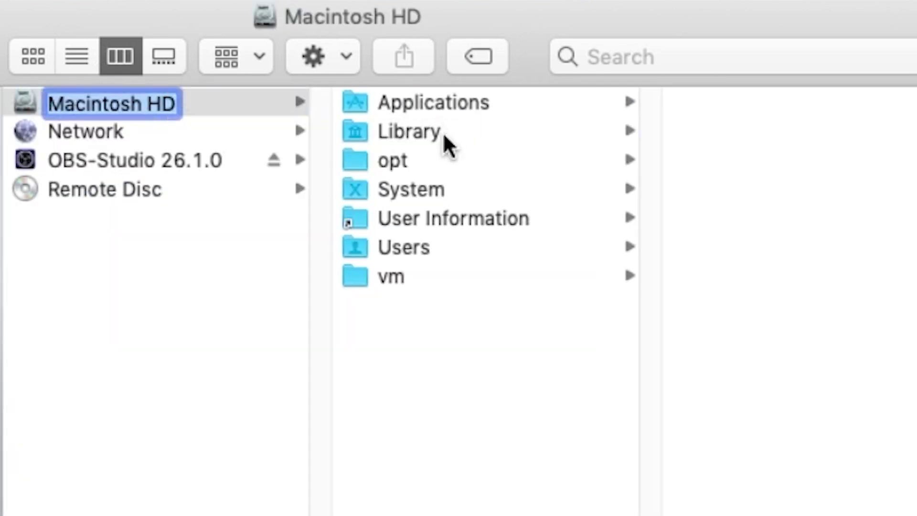
pyautogui.click(444, 132)
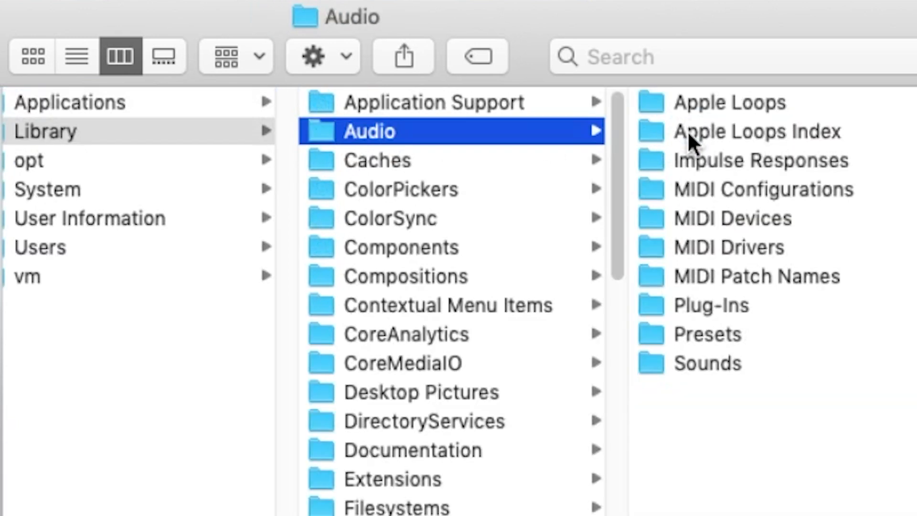
pyautogui.click(710, 335)
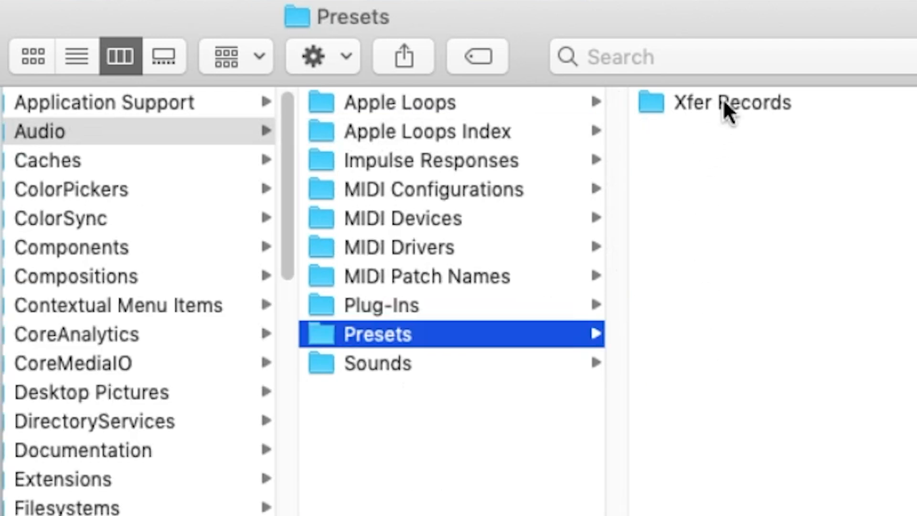
pyautogui.click(723, 98)
pyautogui.click(727, 108)
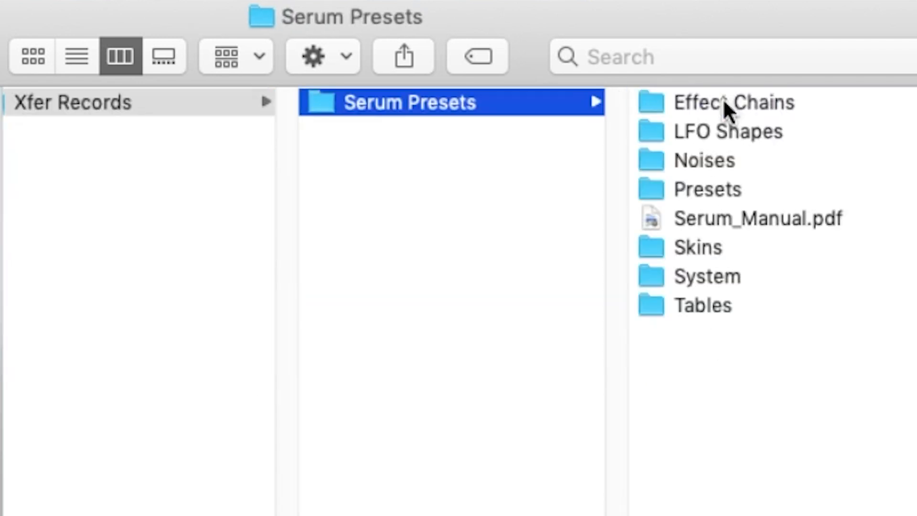
pyautogui.click(700, 312)
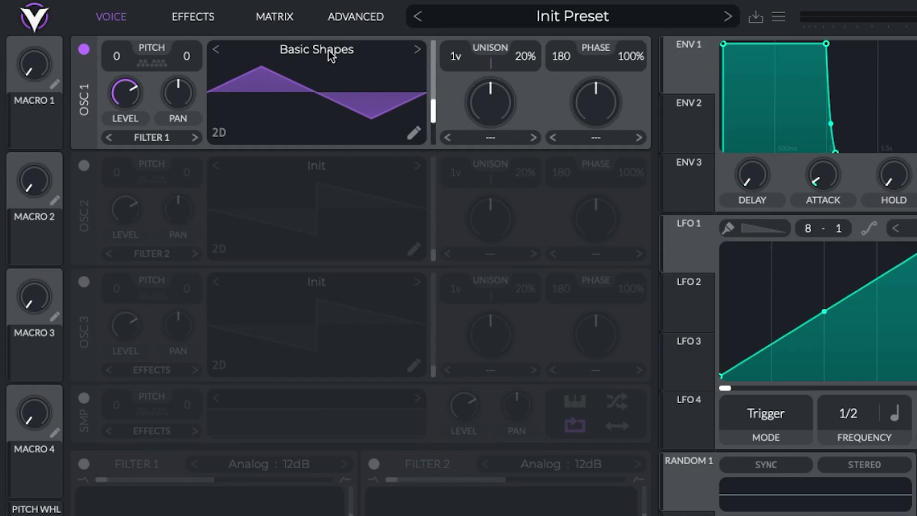
# - From OSC 1's Add Folder picker, browse Macintosh HD > Library > Audio
pyautogui.click(329, 50)
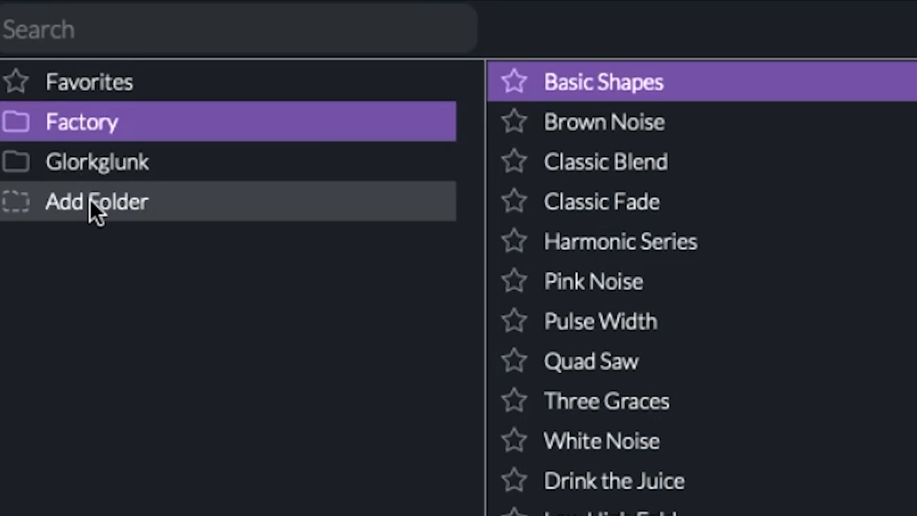
pyautogui.click(89, 198)
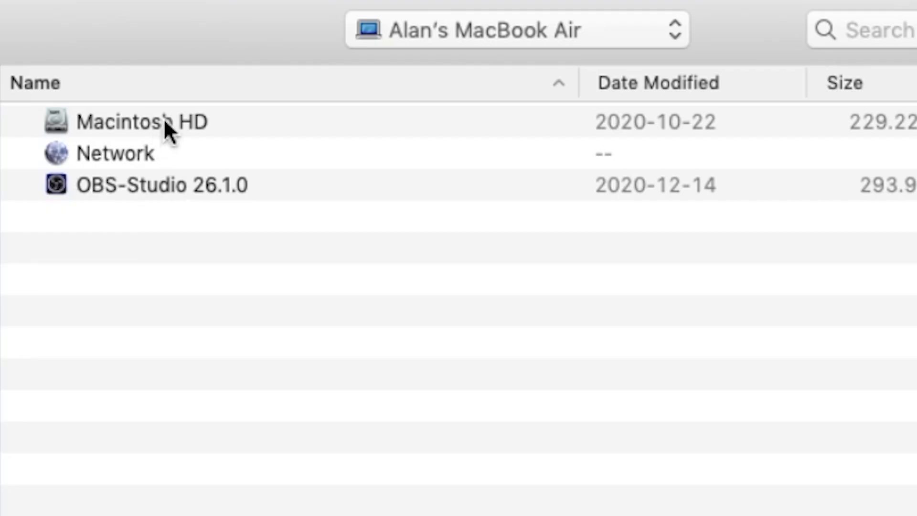
pyautogui.click(164, 119)
pyautogui.doubleClick(164, 118)
pyautogui.click(109, 151)
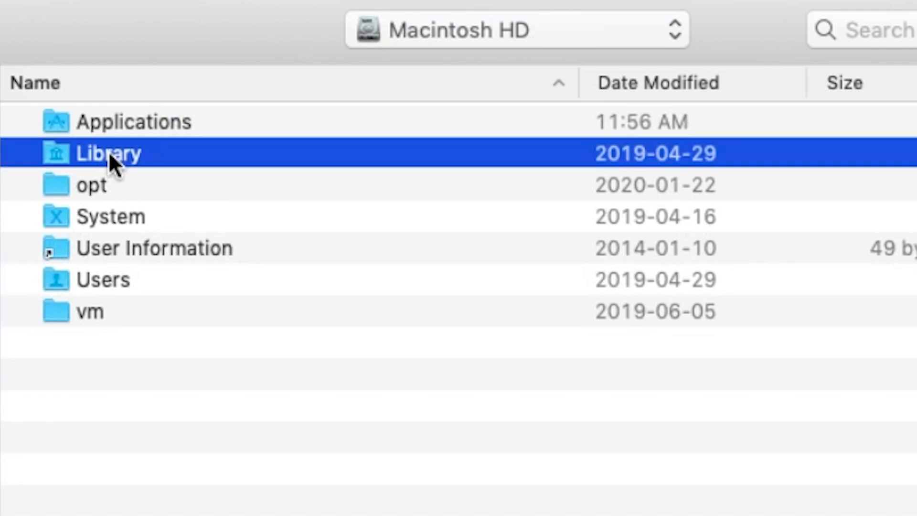
pyautogui.doubleClick(108, 151)
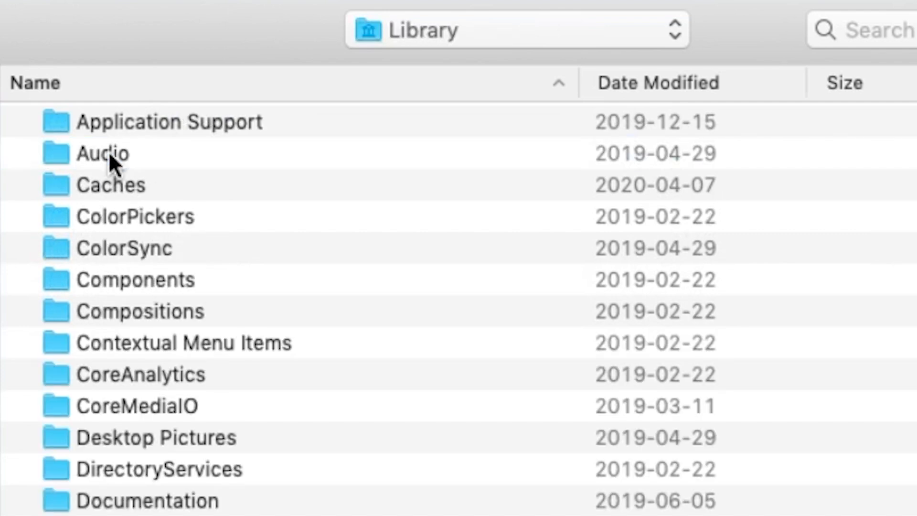
pyautogui.click(108, 151)
pyautogui.doubleClick(108, 152)
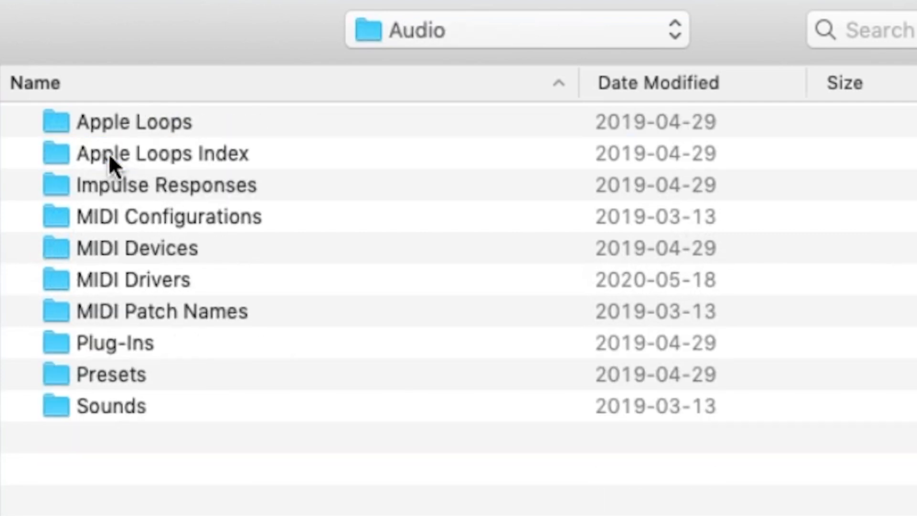
# - Continue to Presets > Xfer Records > Serum Presets > Tables and add it to the browser
pyautogui.doubleClick(109, 373)
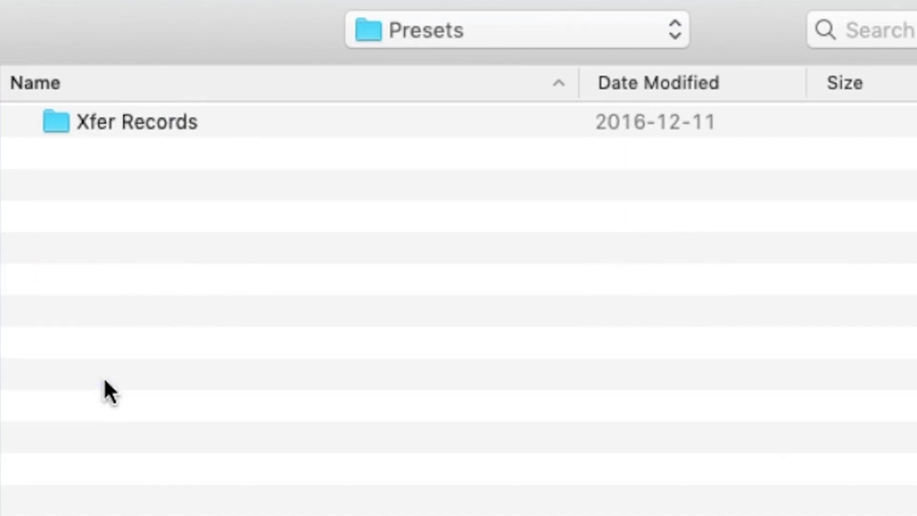
pyautogui.doubleClick(140, 128)
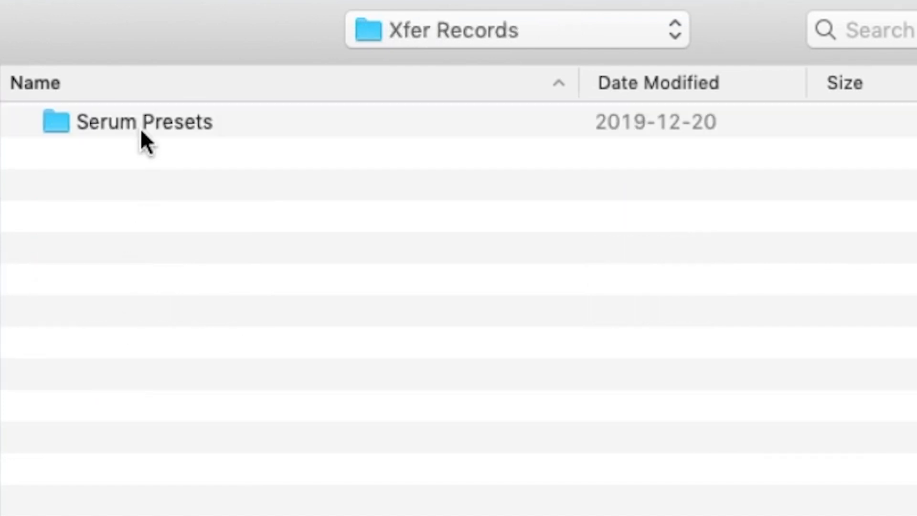
pyautogui.doubleClick(140, 129)
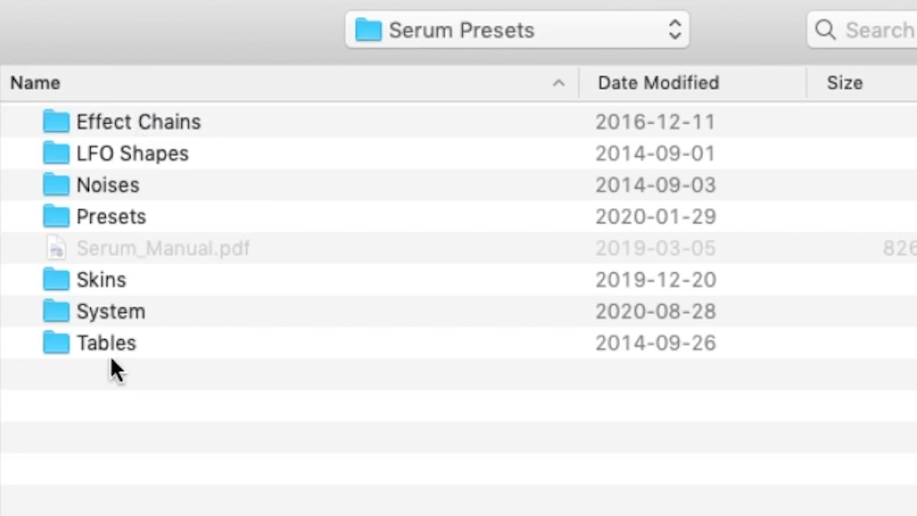
pyautogui.doubleClick(106, 344)
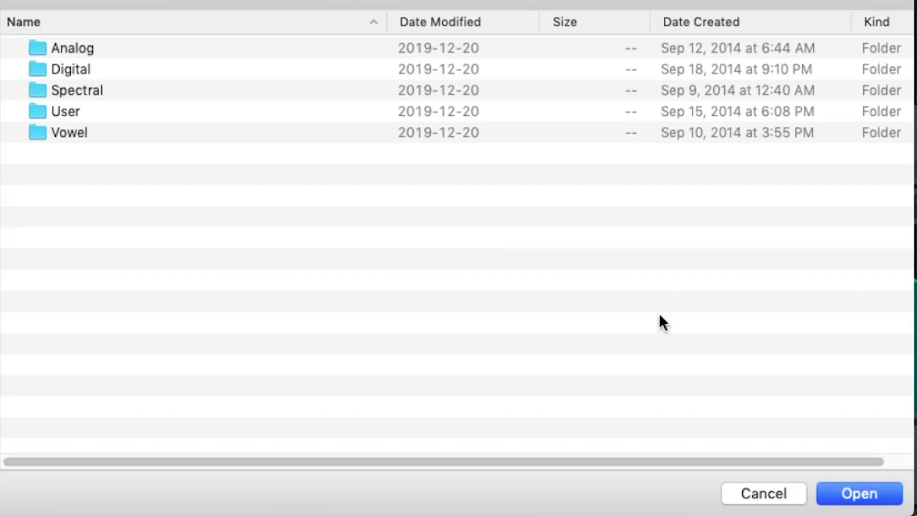
pyautogui.click(853, 497)
pyautogui.click(85, 175)
pyautogui.scroll(-1, 638, 136)
pyautogui.scroll(-7, 638, 135)
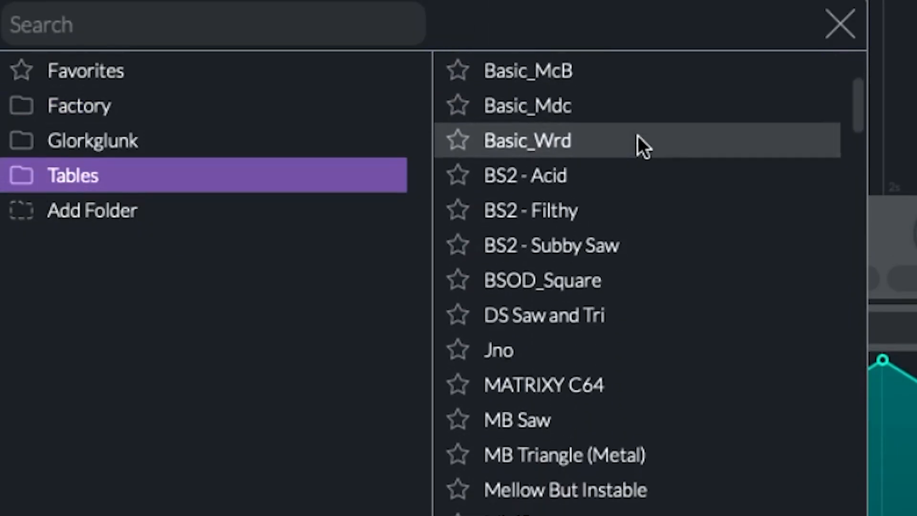
pyautogui.scroll(-5, 638, 135)
pyautogui.scroll(-4, 638, 135)
pyautogui.scroll(-6, 639, 136)
pyautogui.scroll(-8, 639, 135)
pyautogui.scroll(-4, 637, 136)
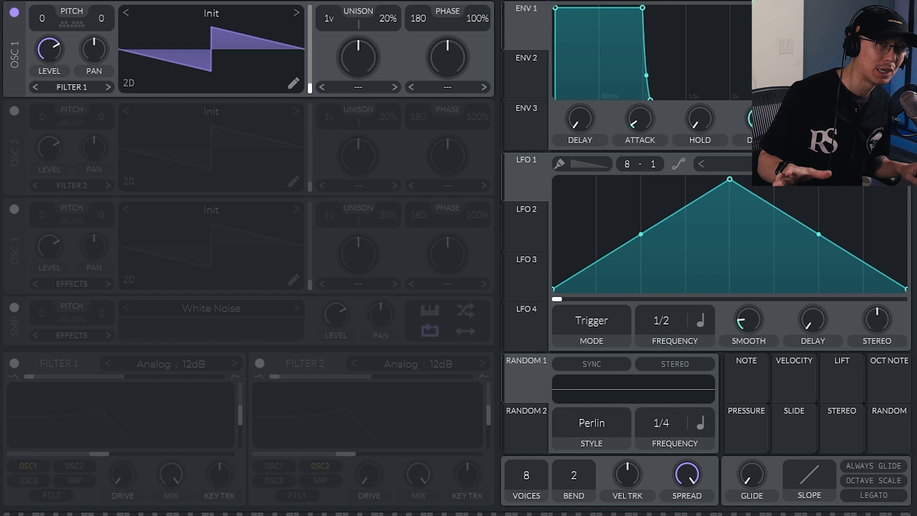
# - Load Dist Bass Dropper from the Digital folder onto OSC 1 and close the browser
pyautogui.click(211, 13)
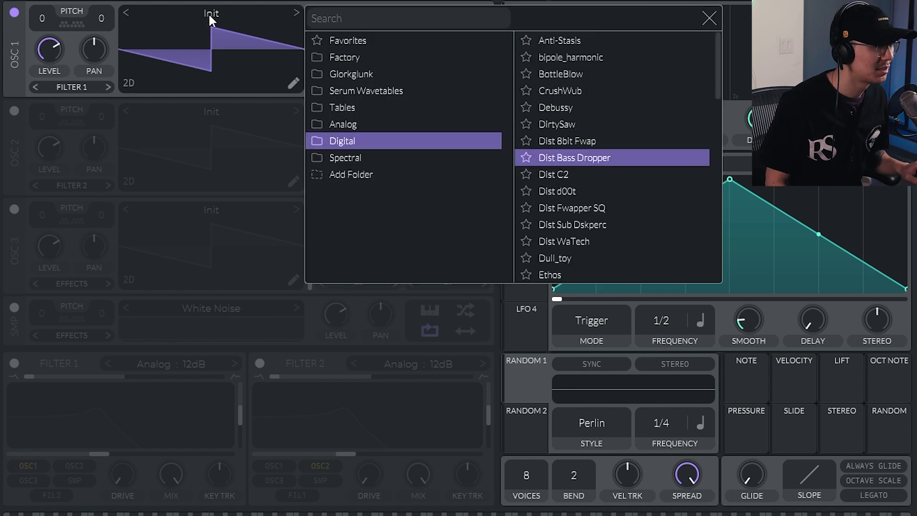
pyautogui.click(580, 159)
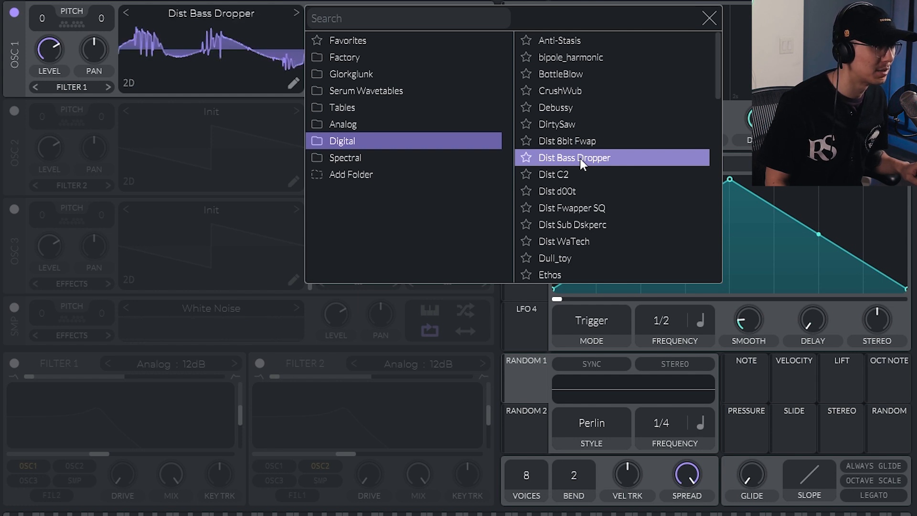
pyautogui.press('Escape')
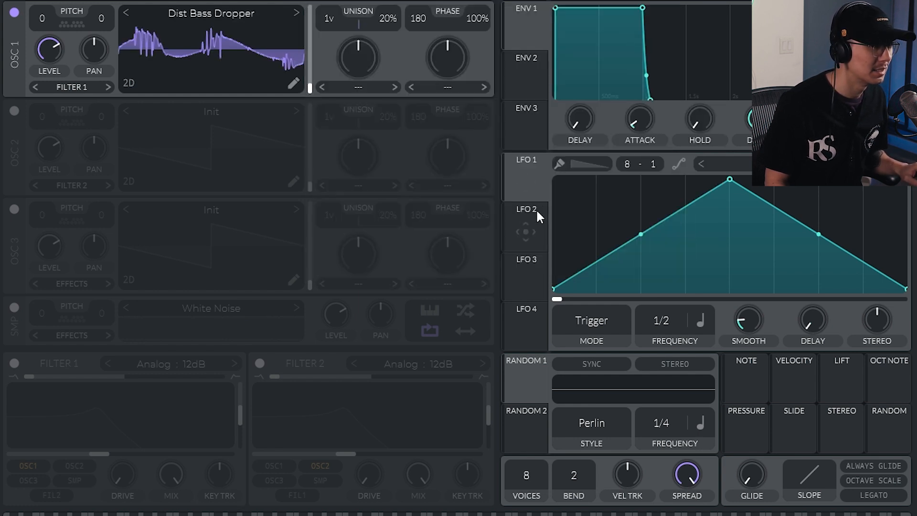
# - Route LFO 1 to OSC 1's wavetable position at a 4/1 rate, shaped as a rising ramp
pyautogui.moveTo(530, 180); pyautogui.dragTo(308, 46)
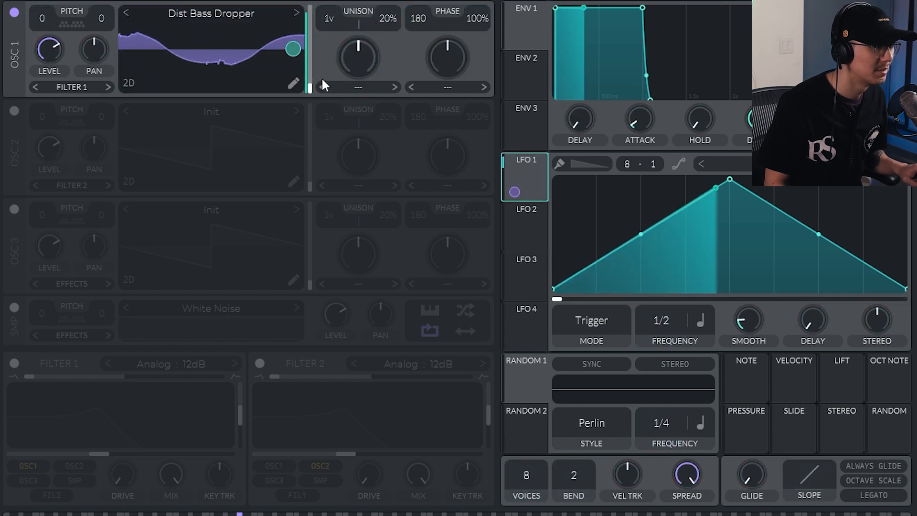
pyautogui.moveTo(663, 320); pyautogui.dragTo(664, 380)
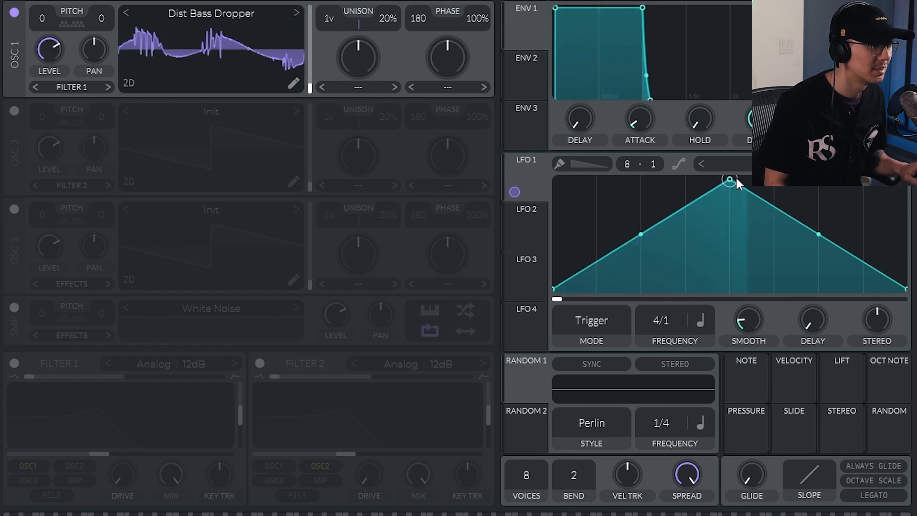
pyautogui.moveTo(732, 180); pyautogui.dragTo(557, 180)
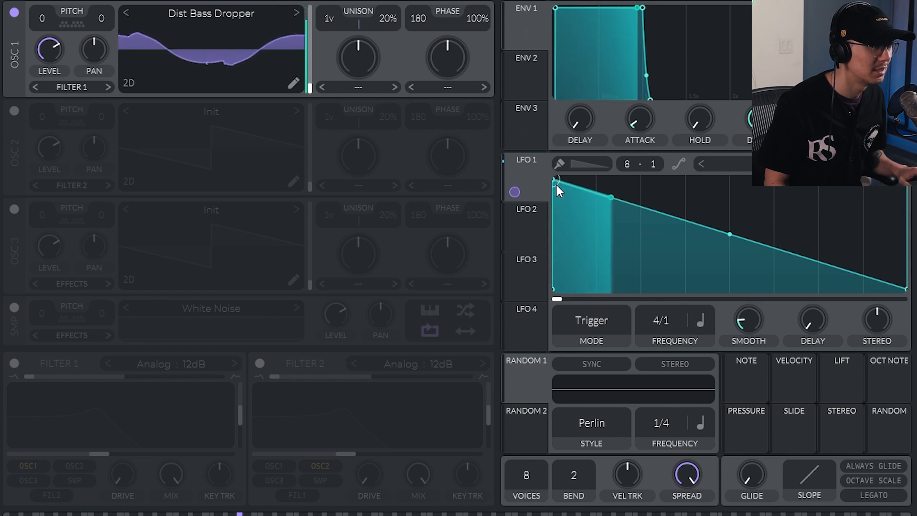
pyautogui.moveTo(557, 181); pyautogui.dragTo(557, 290)
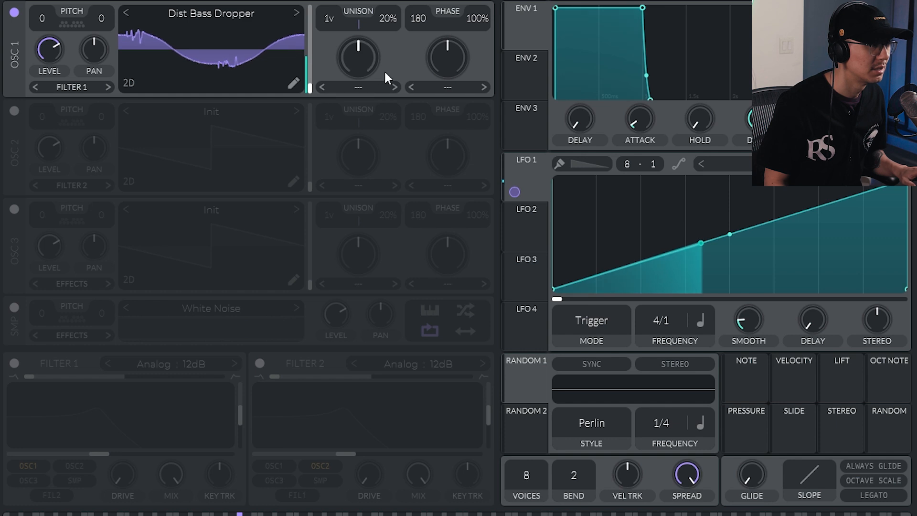
# - Switch OSC 1's spectral morph to Smear and raise its amount to about 76%
pyautogui.click(361, 87)
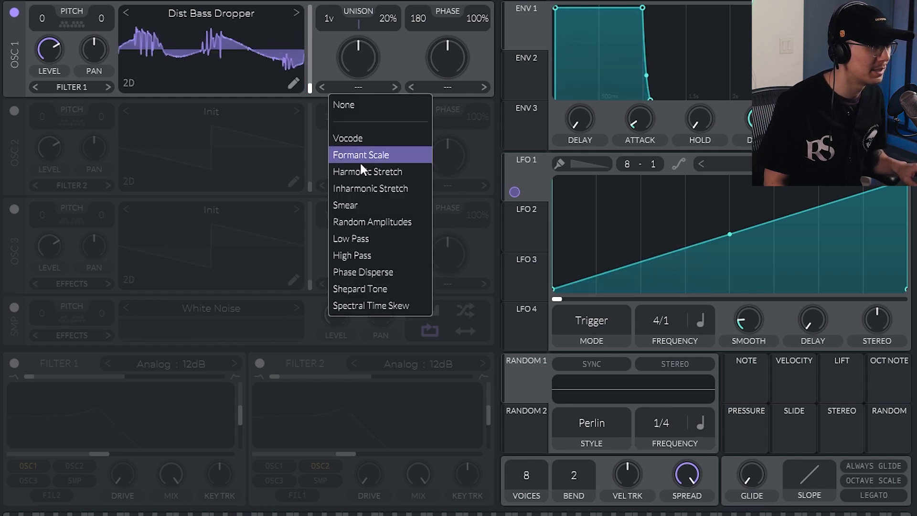
pyautogui.click(345, 206)
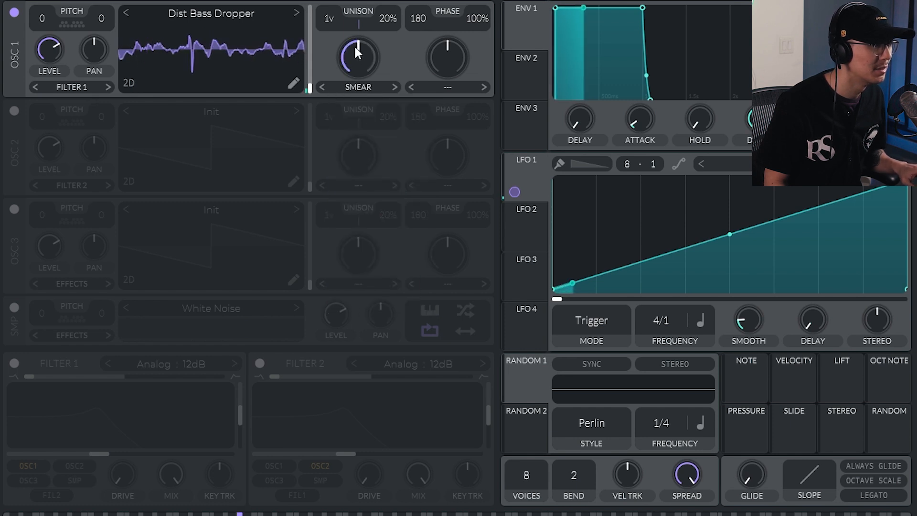
pyautogui.moveTo(356, 54); pyautogui.dragTo(356, 136)
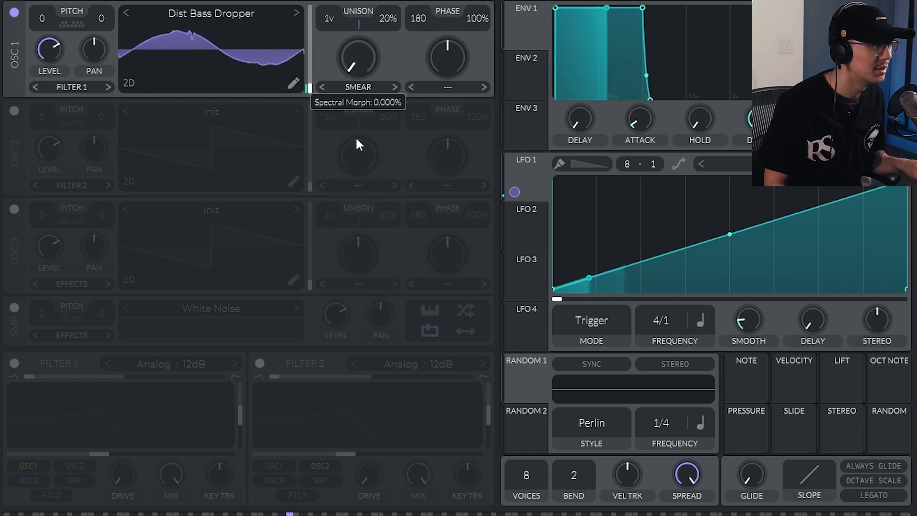
pyautogui.moveTo(355, 137)
pyautogui.mouseDown()
pyautogui.moveTo(349, 22)
pyautogui.moveTo(367, 115)
pyautogui.moveTo(367, 63)
pyautogui.moveTo(373, 154)
pyautogui.mouseUp()
# - Increase OSC 1's unison voice count up to 10 voices
pyautogui.moveTo(331, 17); pyautogui.dragTo(331, 4)
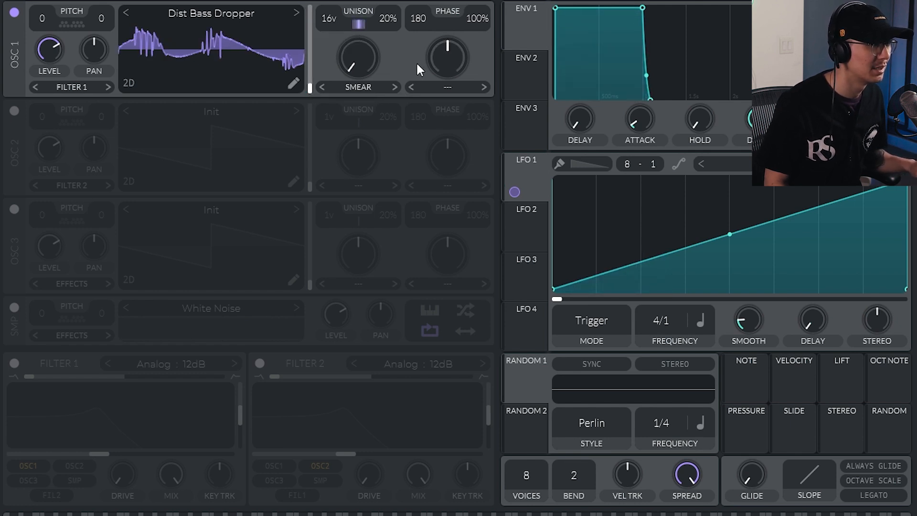
pyautogui.moveTo(333, 63); pyautogui.dragTo(337, 79)
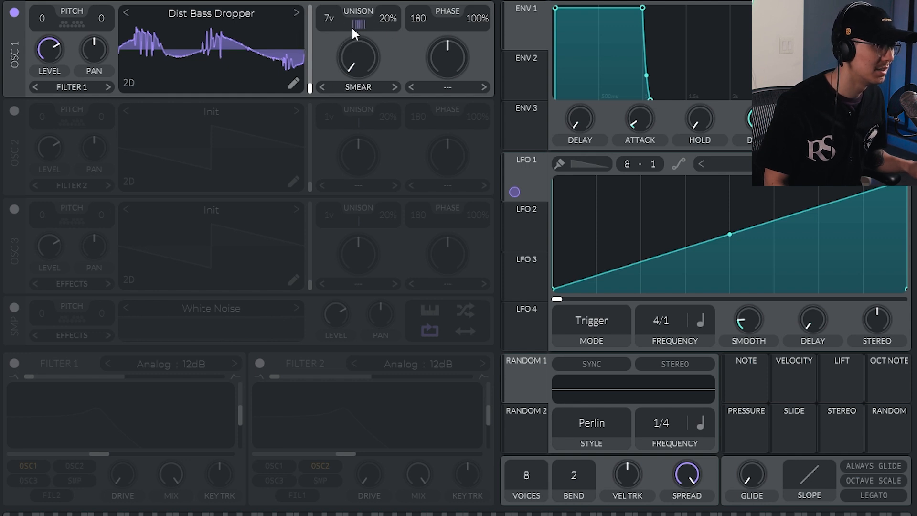
# - Lower unison detune to around 12% and push the Smear amount higher
pyautogui.moveTo(388, 19)
pyautogui.mouseDown()
pyautogui.moveTo(398, 78)
pyautogui.moveTo(395, 41)
pyautogui.mouseUp()
pyautogui.moveTo(357, 63)
pyautogui.mouseDown()
pyautogui.moveTo(353, 3)
pyautogui.moveTo(361, 78)
pyautogui.mouseUp()
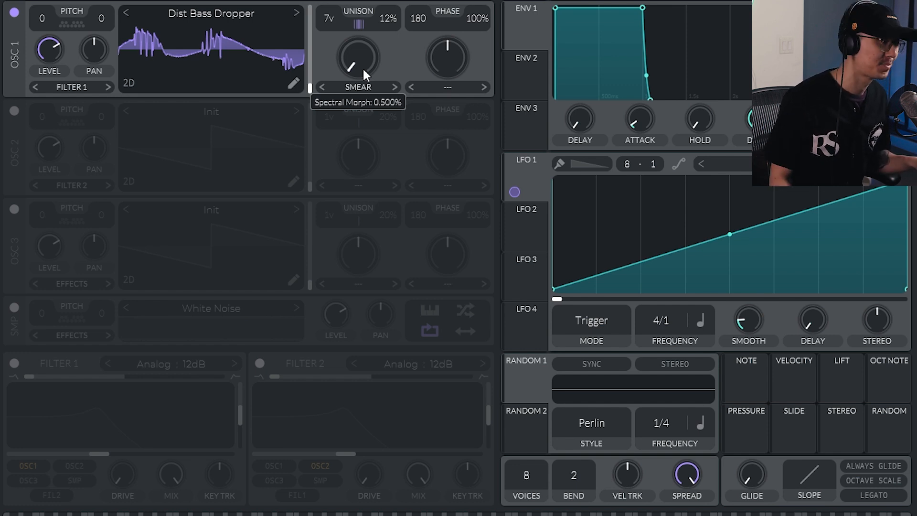
# - Raise the Smear amount back up to roughly 36% while auditioning the sound
pyautogui.moveTo(363, 67); pyautogui.dragTo(349, 3)
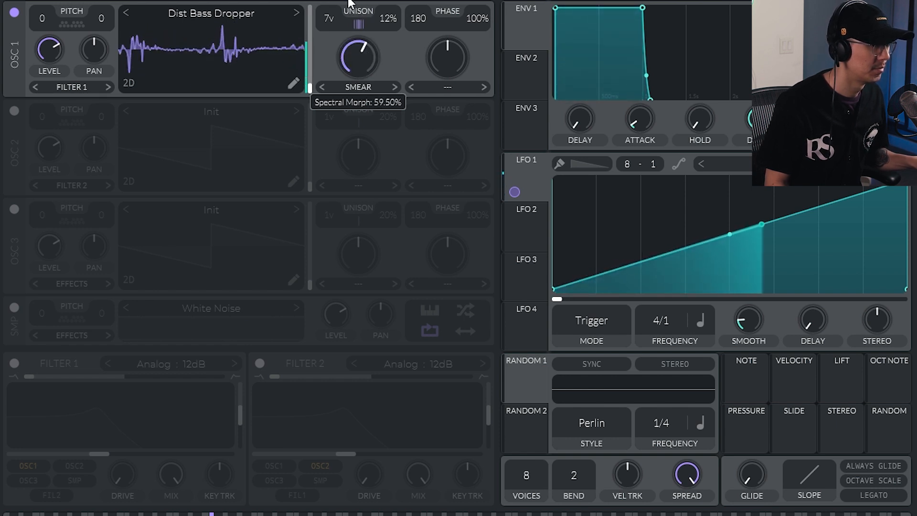